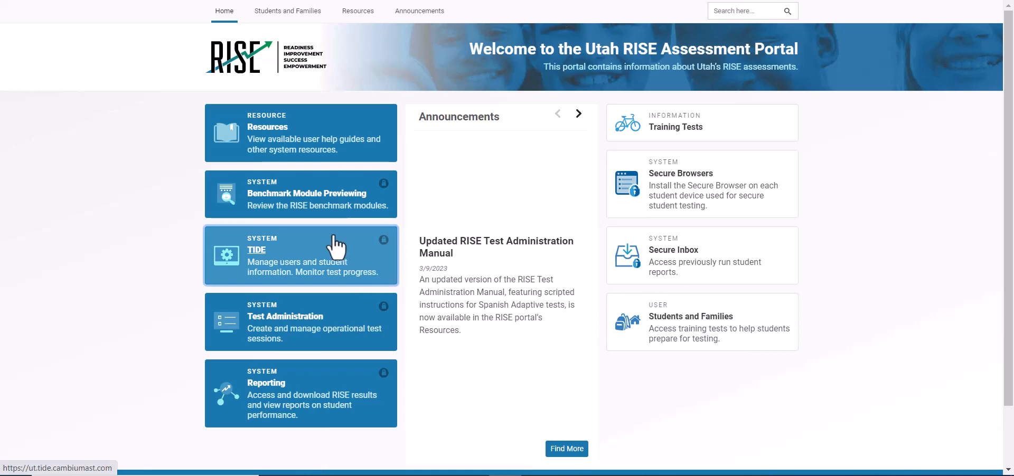
Sign in to TIDE with the prefilled credentials and open the Upload Test Settings and Tools page
{"action": "left_click", "coordinate": [334, 240]}
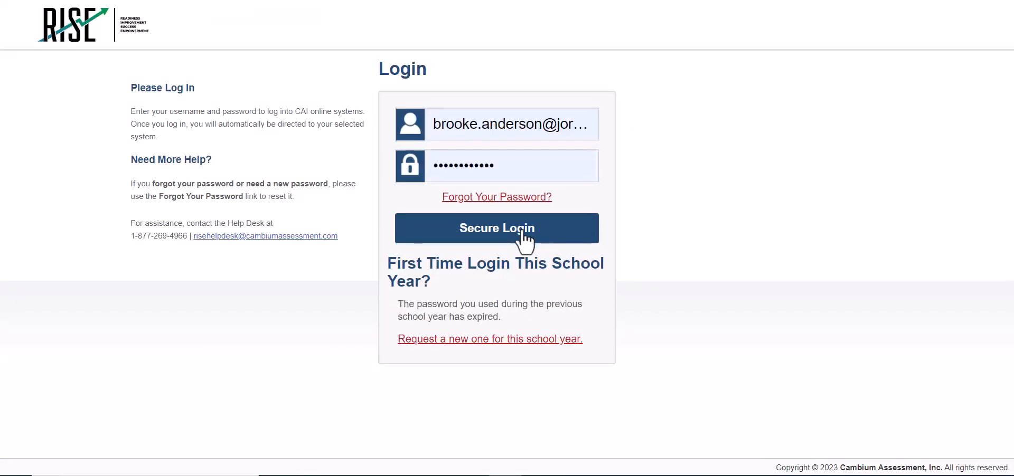
{"action": "left_click", "coordinate": [521, 232]}
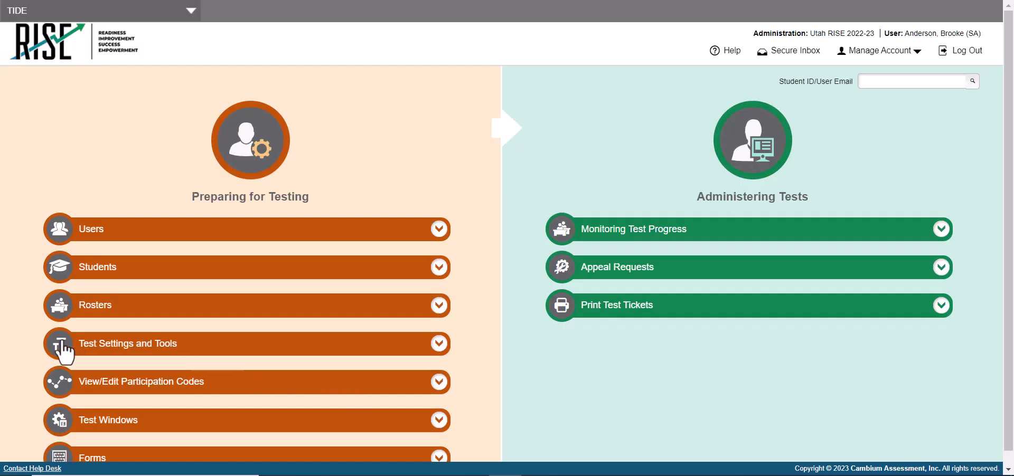
{"action": "left_click", "coordinate": [112, 350]}
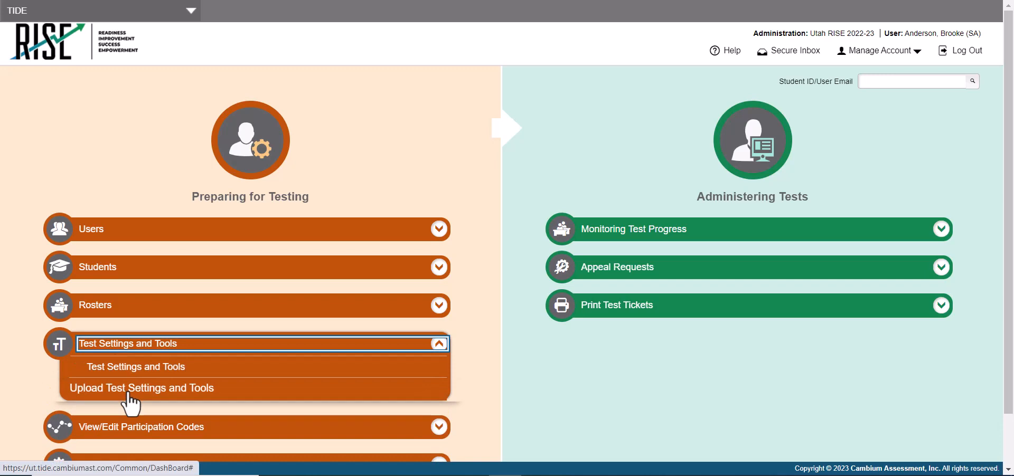
{"action": "left_click", "coordinate": [128, 391]}
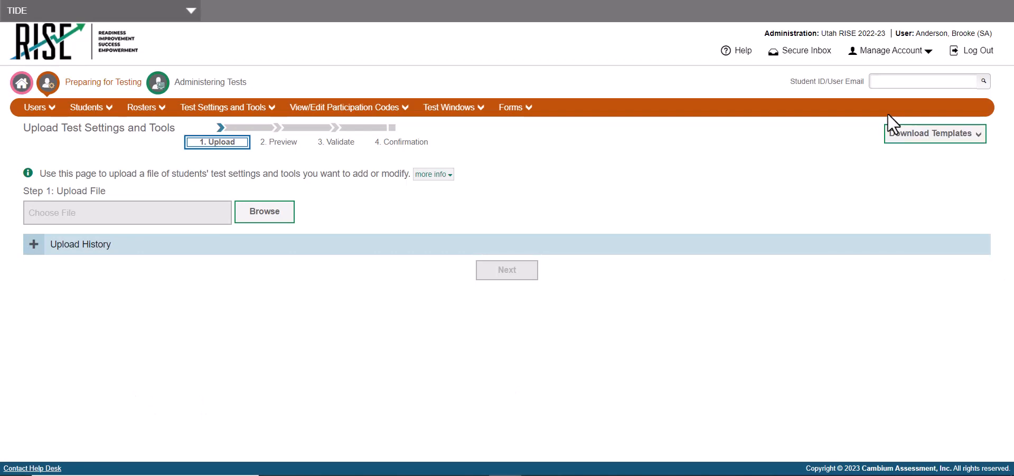
Download the Excel template for test settings and open it in Excel with editing enabled
{"action": "left_click", "coordinate": [972, 141]}
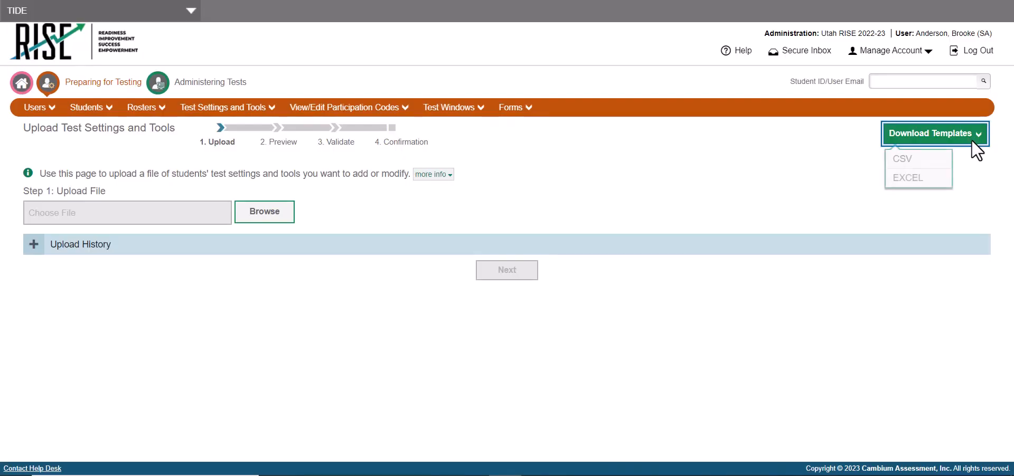
{"action": "left_click", "coordinate": [907, 180]}
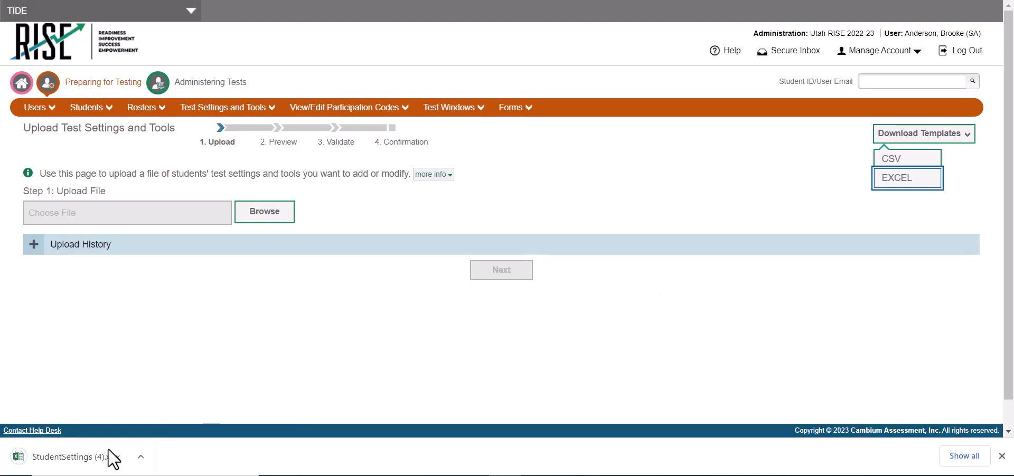
{"action": "left_click", "coordinate": [84, 450]}
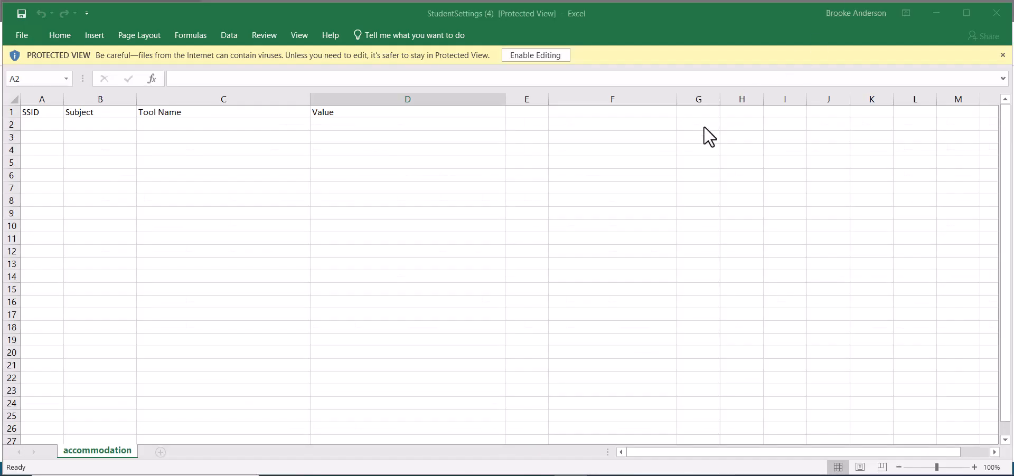
{"action": "left_click", "coordinate": [547, 61]}
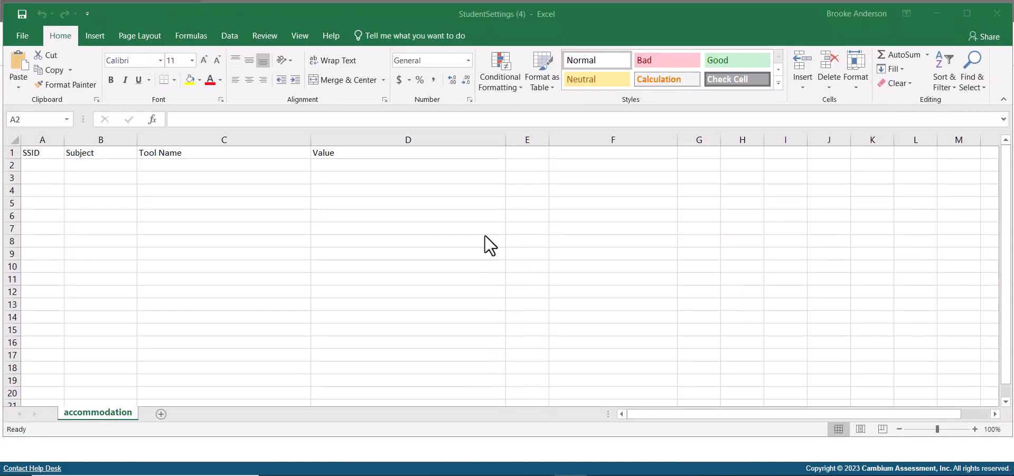
{"action": "left_click", "coordinate": [53, 165]}
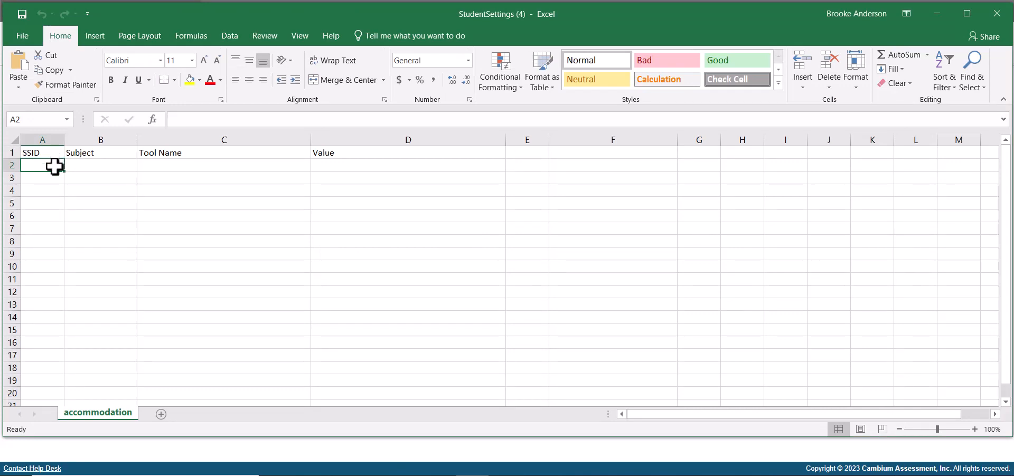
{"action": "left_click", "coordinate": [51, 179]}
{"action": "left_click", "coordinate": [56, 191]}
{"action": "left_click", "coordinate": [54, 211]}
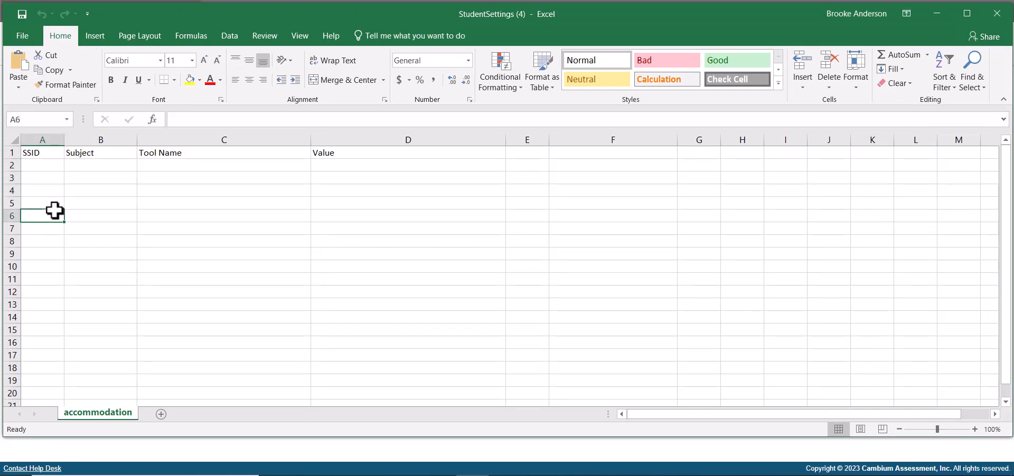
{"action": "left_click", "coordinate": [41, 241]}
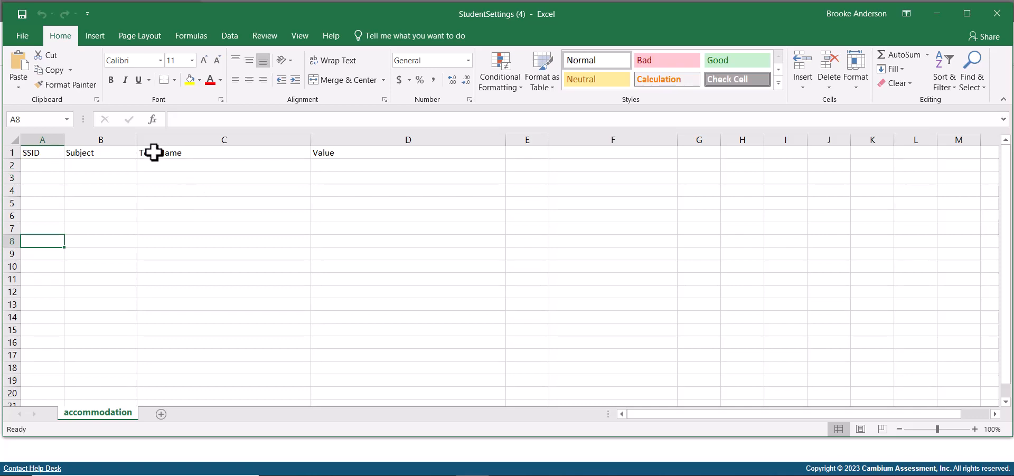
Set the Subject to ELA in the first data row and to Mathematics in the second
{"action": "left_click", "coordinate": [119, 165]}
{"action": "left_click", "coordinate": [142, 165]}
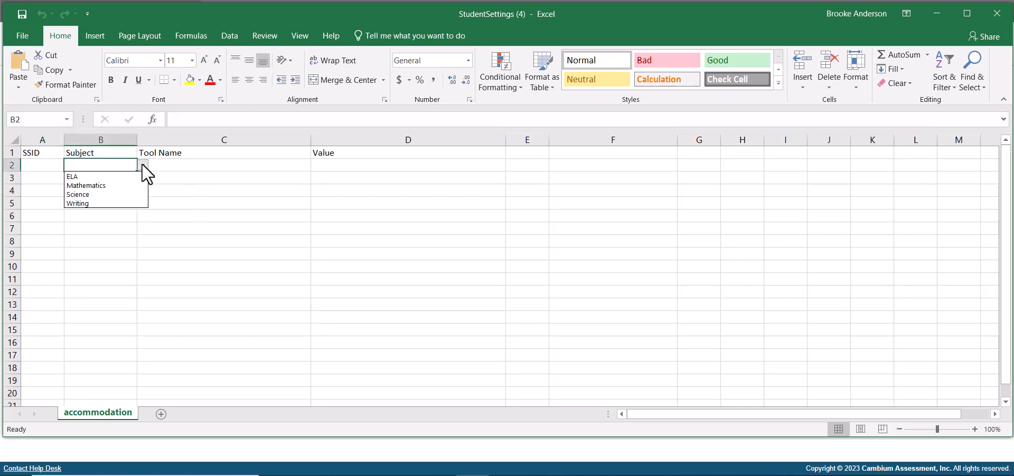
{"action": "left_click", "coordinate": [131, 177]}
{"action": "left_click", "coordinate": [135, 178]}
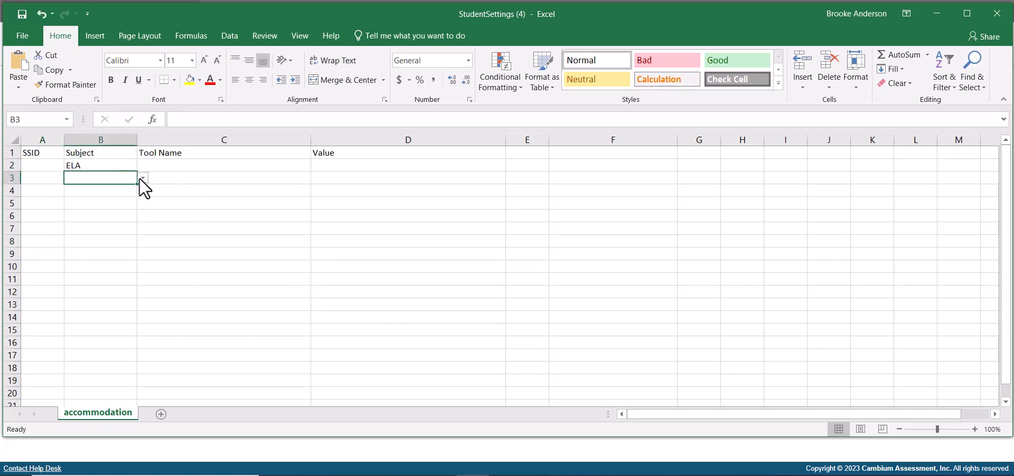
{"action": "left_click", "coordinate": [143, 178]}
{"action": "left_click", "coordinate": [134, 201]}
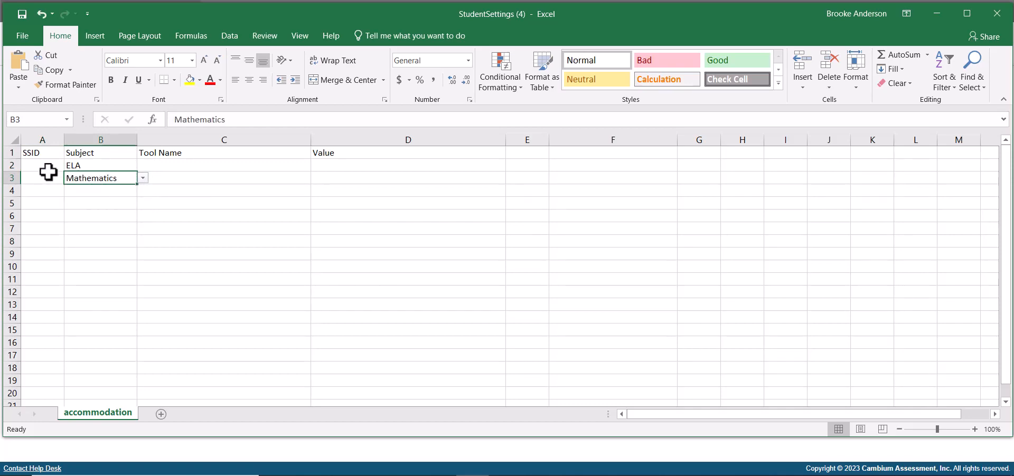
For the ELA row, choose Color Choices as the tool name and Light Magenta as its value
{"action": "left_click", "coordinate": [186, 180]}
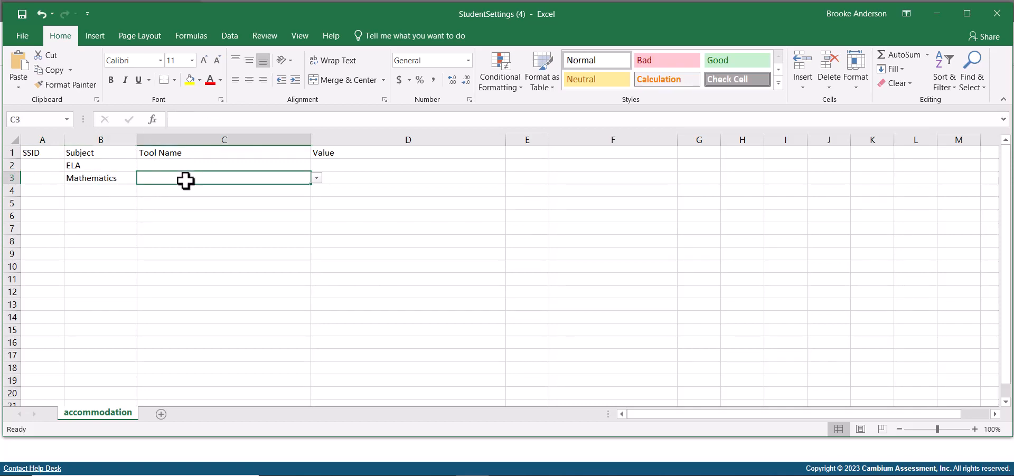
{"action": "left_click", "coordinate": [194, 165]}
{"action": "left_click", "coordinate": [318, 167]}
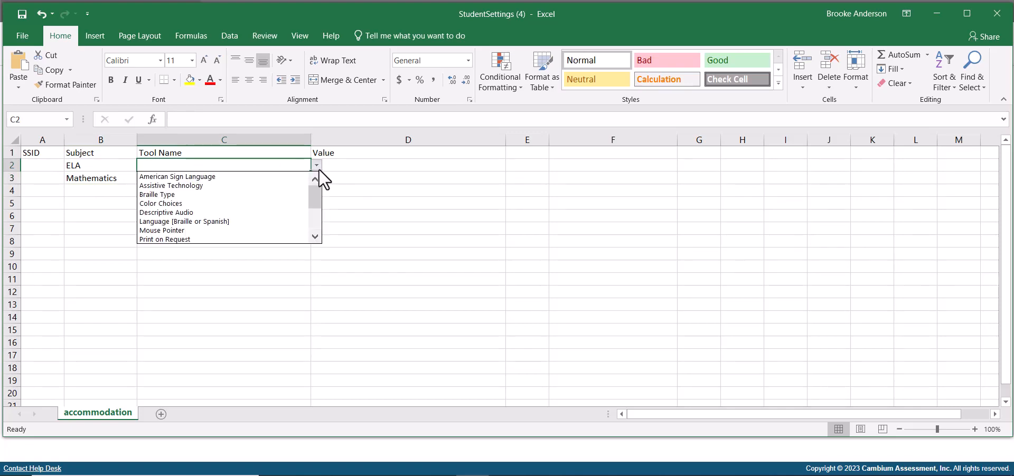
{"action": "left_click", "coordinate": [272, 205]}
{"action": "left_click", "coordinate": [377, 168]}
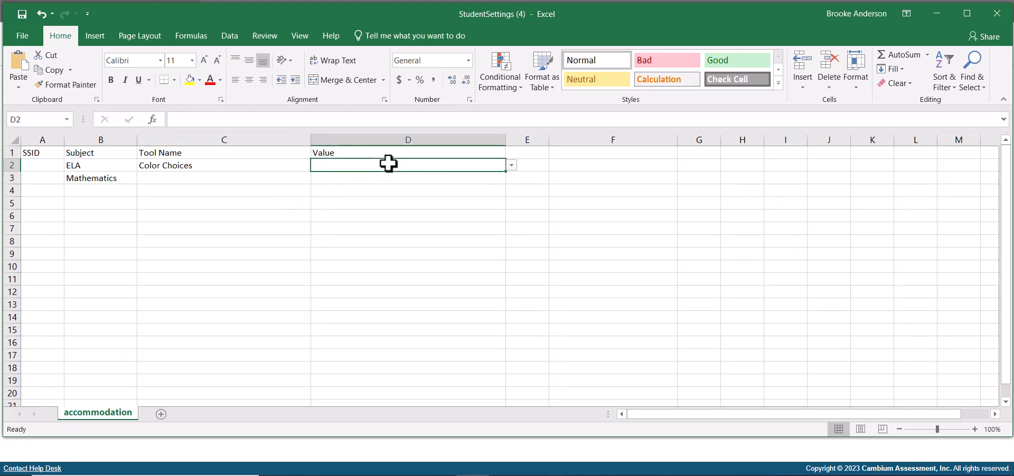
{"action": "left_click", "coordinate": [511, 164]}
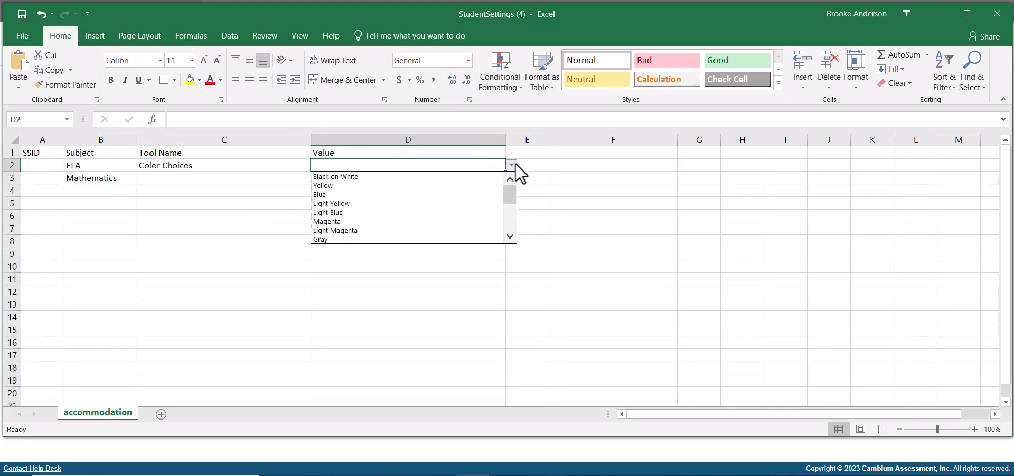
{"action": "left_click", "coordinate": [473, 230]}
For the Mathematics row, choose Language [Braille or Spanish] as the tool name and Spanish as its value
{"action": "left_click", "coordinate": [244, 176]}
{"action": "left_click", "coordinate": [316, 178]}
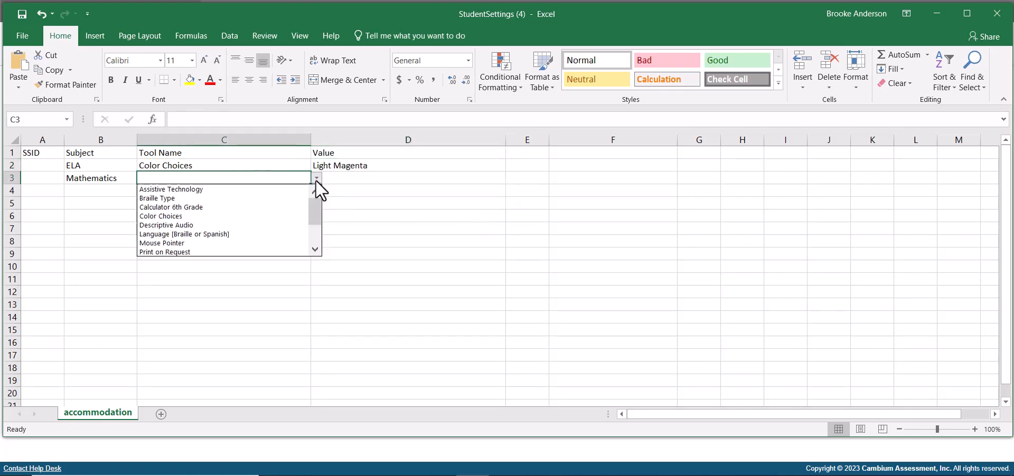
{"action": "left_click", "coordinate": [292, 233]}
{"action": "left_click", "coordinate": [409, 179]}
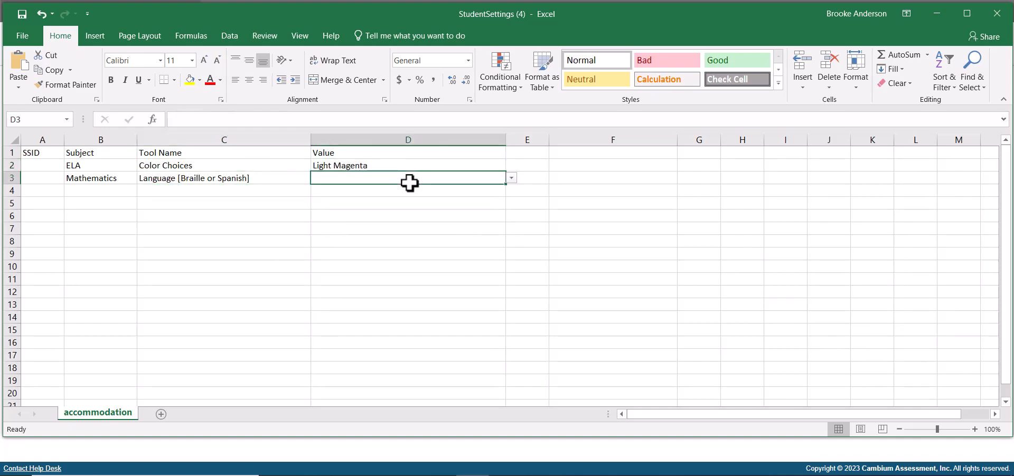
{"action": "left_click", "coordinate": [512, 178]}
{"action": "left_click", "coordinate": [454, 209]}
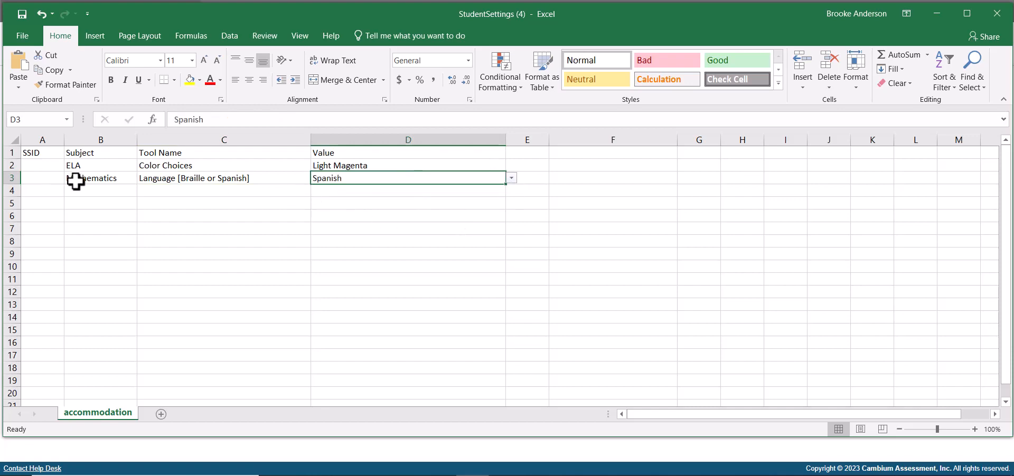
{"action": "left_click", "coordinate": [169, 179]}
{"action": "left_click", "coordinate": [224, 204]}
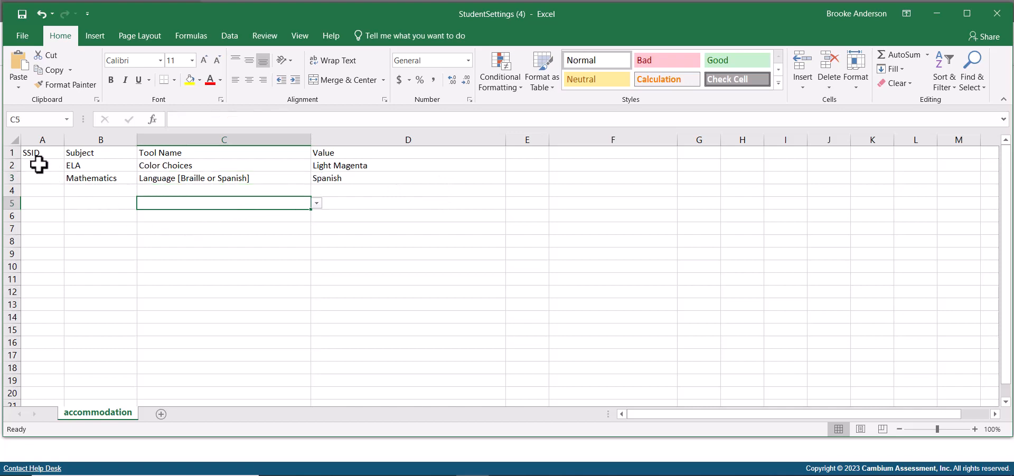
{"action": "left_click_drag", "start_coordinate": [39, 164], "coordinate": [40, 340]}
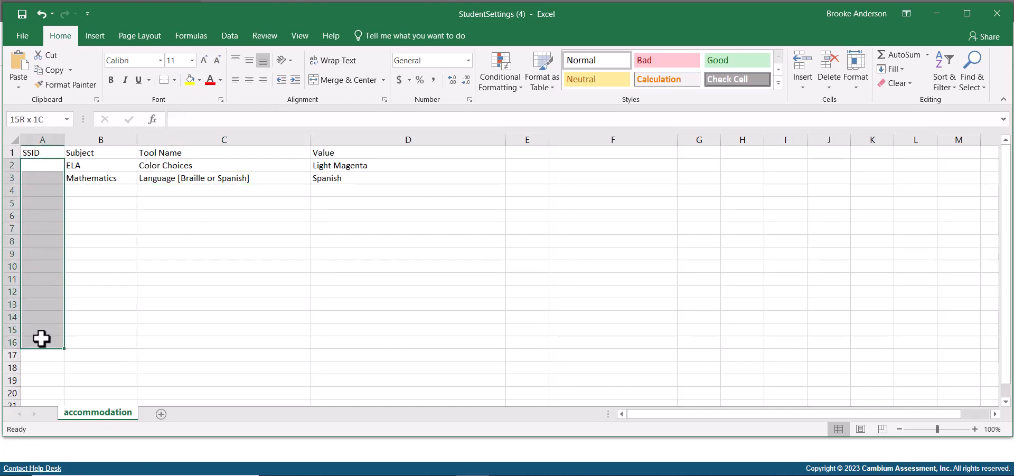
{"action": "left_click", "coordinate": [40, 243]}
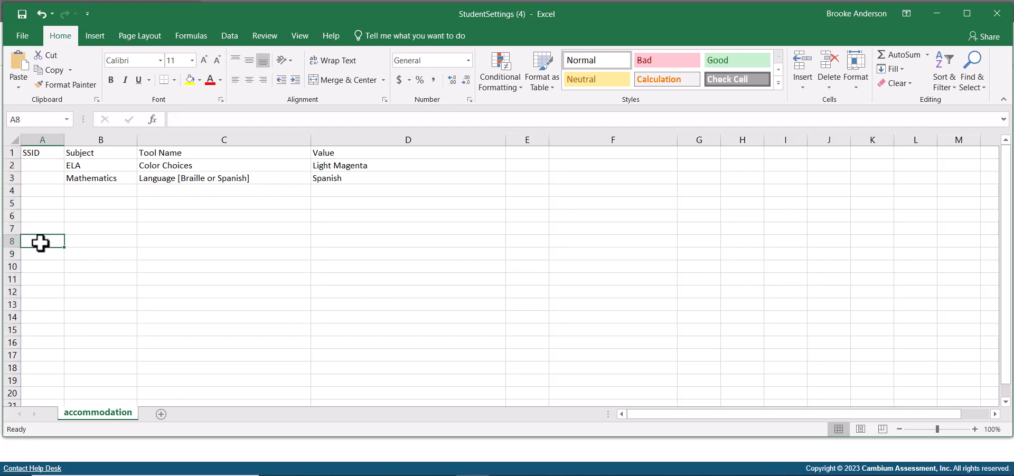
{"action": "left_click", "coordinate": [115, 178]}
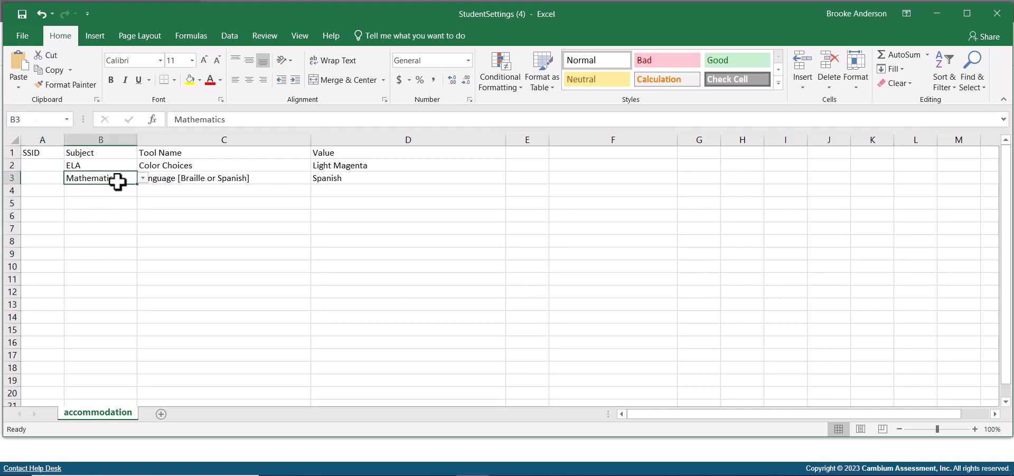
{"action": "left_click", "coordinate": [165, 181]}
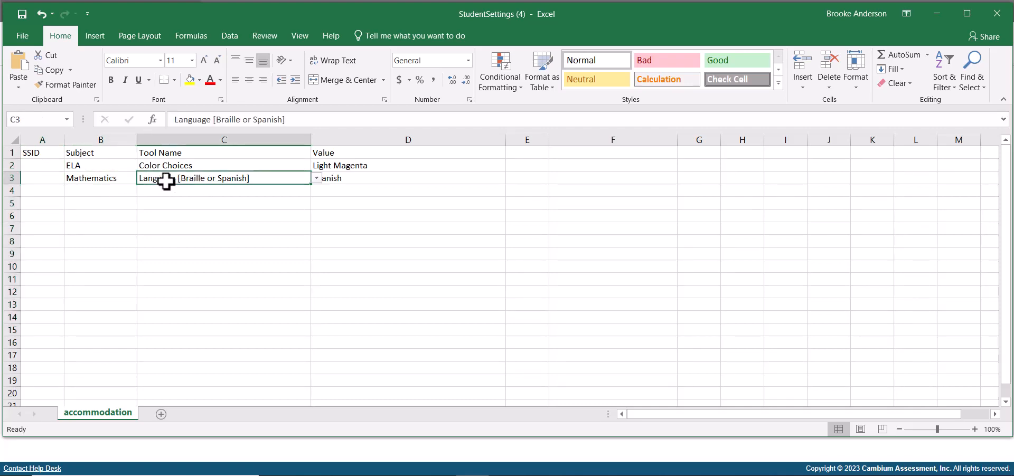
{"action": "left_click", "coordinate": [348, 176]}
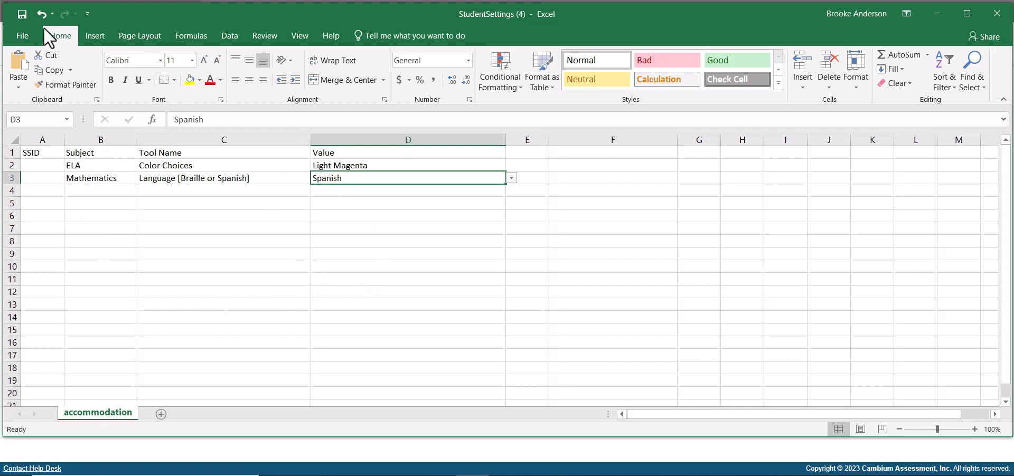
Open the Save As options for the filled-in settings workbook
{"action": "left_click", "coordinate": [12, 36]}
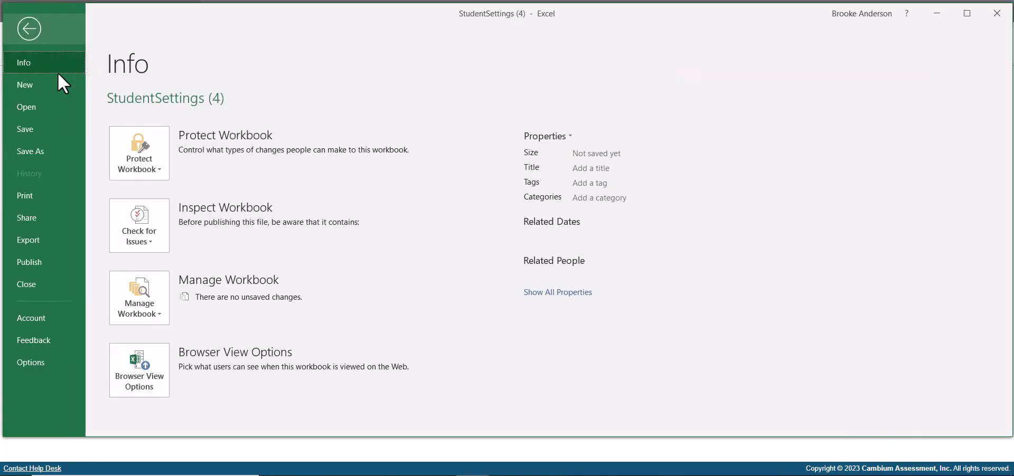
{"action": "left_click", "coordinate": [34, 151]}
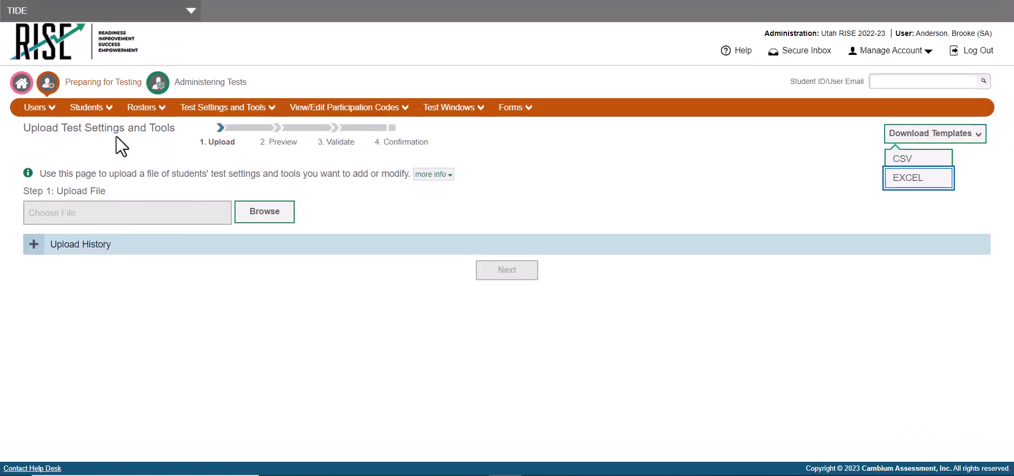
Back in TIDE, choose StudentSettings_Spanish from the 2022-2023 folder under Accommodations on Google Drive as the upload file
{"action": "left_click", "coordinate": [261, 213]}
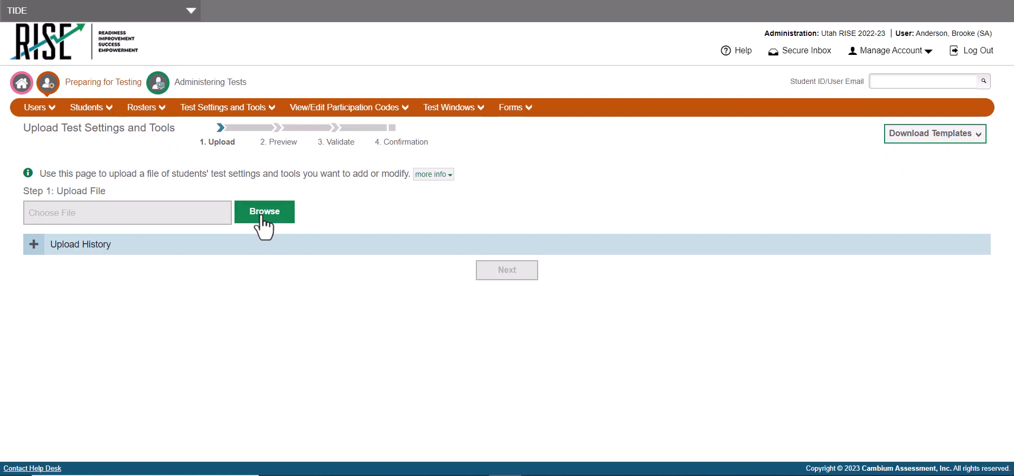
{"action": "left_click", "coordinate": [261, 216]}
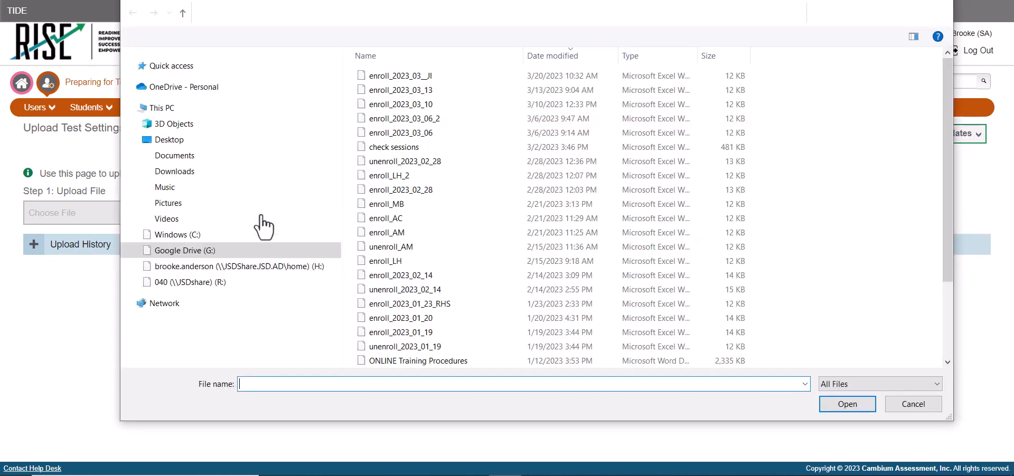
{"action": "key", "text": "alt+Up"}
{"action": "double_click", "coordinate": [410, 94]}
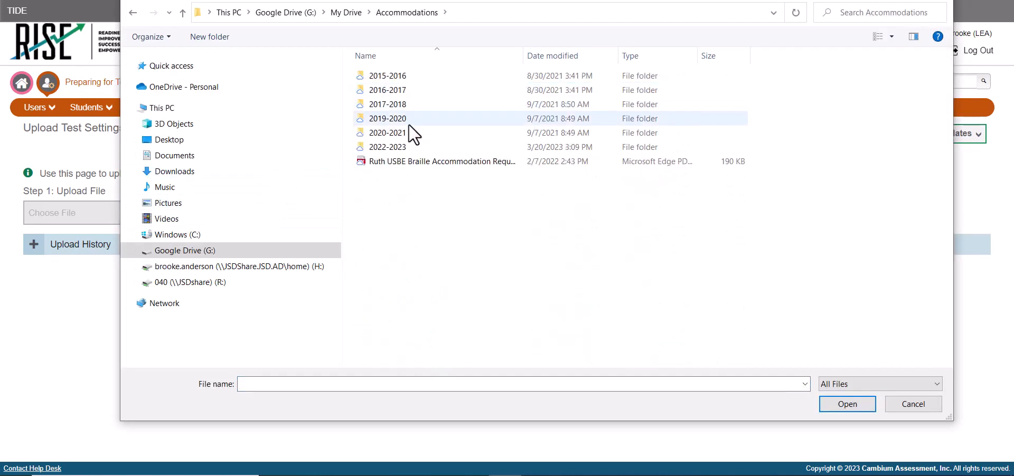
{"action": "double_click", "coordinate": [405, 148]}
{"action": "left_click", "coordinate": [407, 107]}
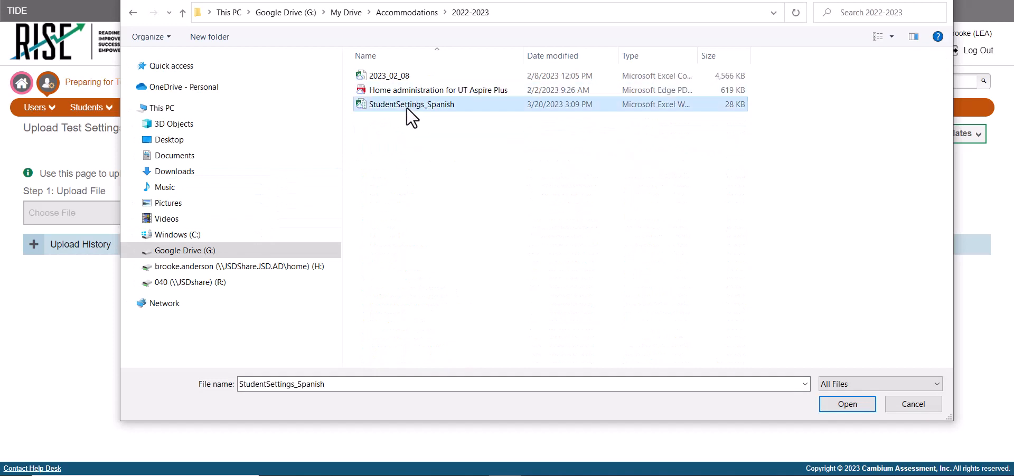
{"action": "left_click", "coordinate": [869, 408]}
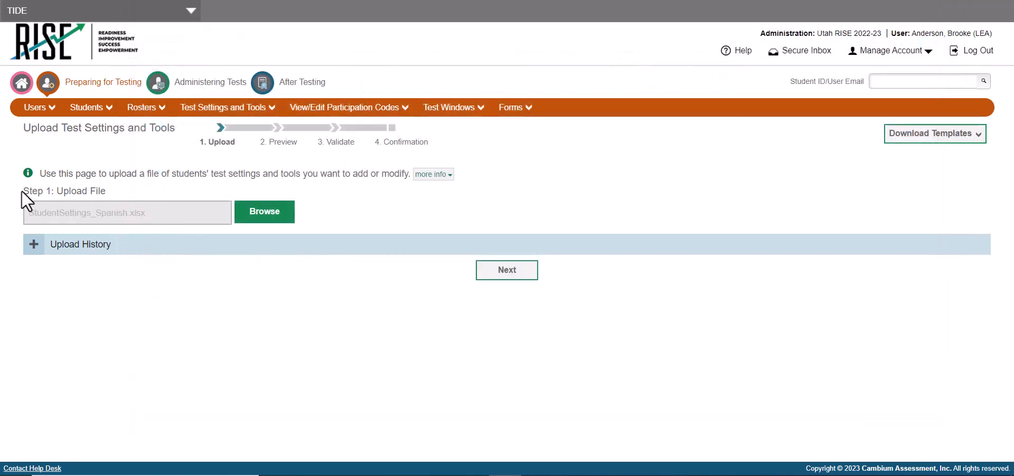
{"action": "left_click_drag", "start_coordinate": [38, 173], "coordinate": [134, 192]}
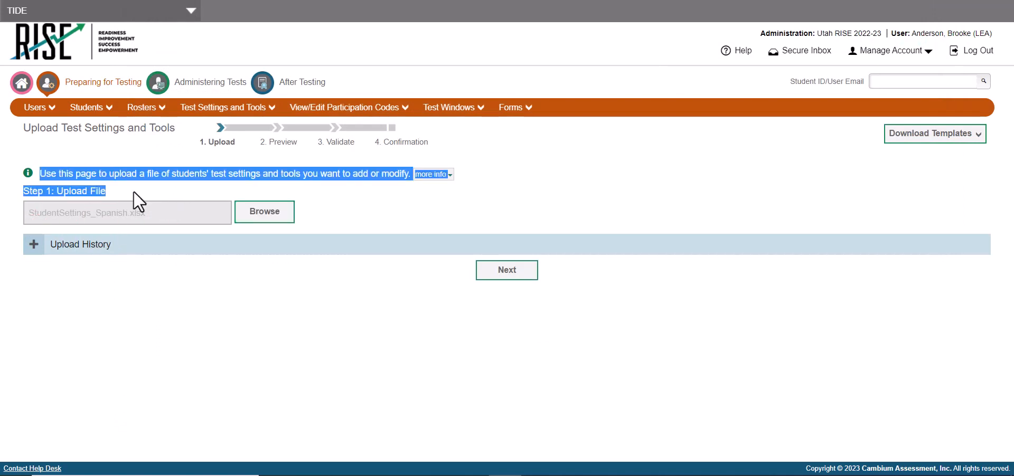
{"action": "left_click", "coordinate": [388, 173]}
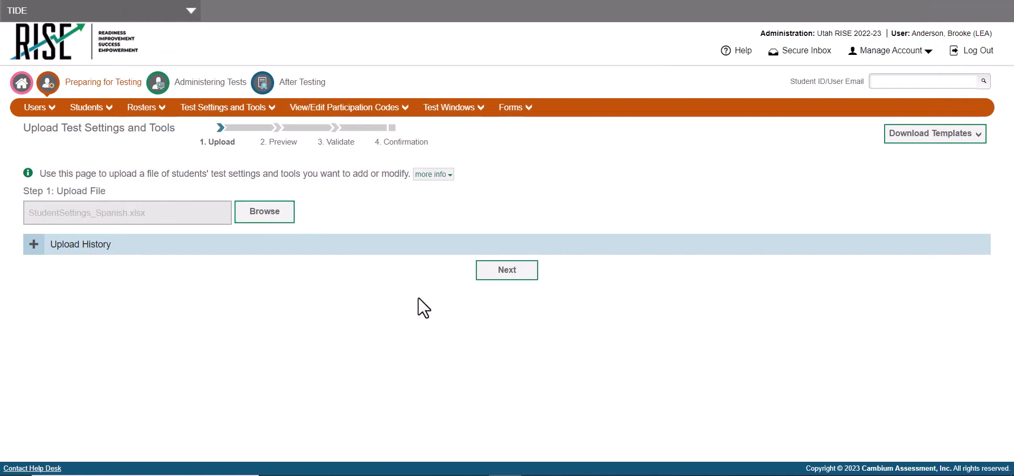
Advance the settings file through preview and validation and continue with the upload
{"action": "left_click", "coordinate": [508, 269]}
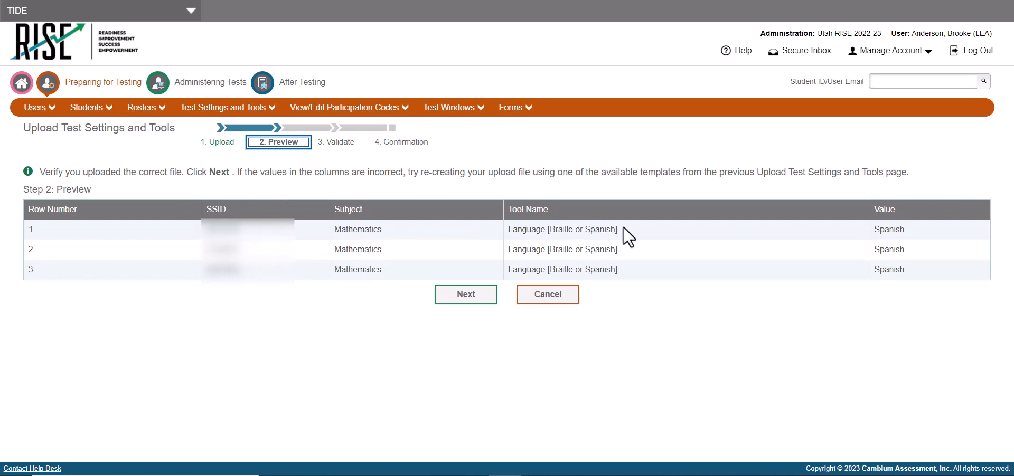
{"action": "left_click", "coordinate": [467, 299]}
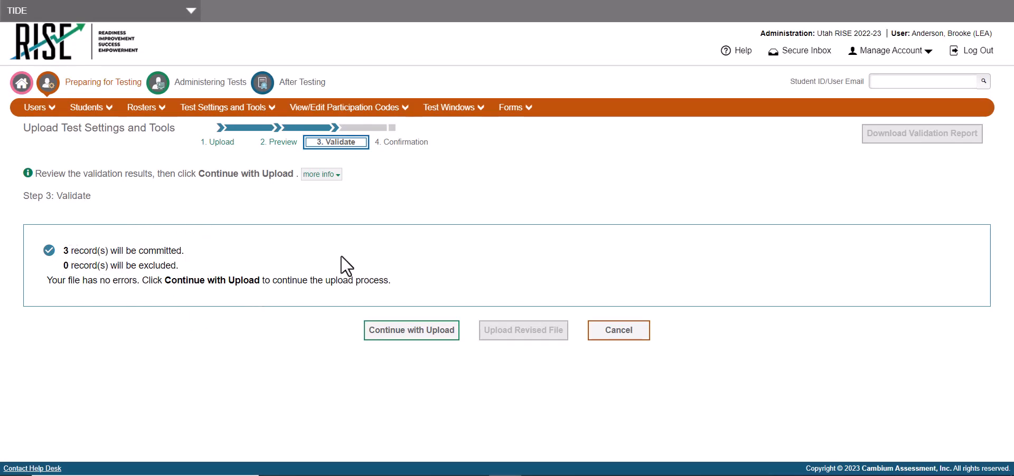
{"action": "left_click", "coordinate": [407, 338]}
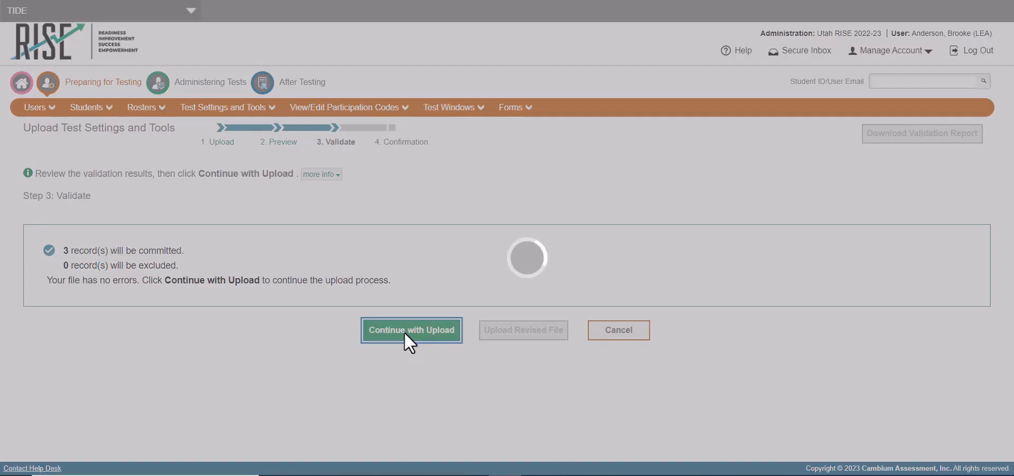